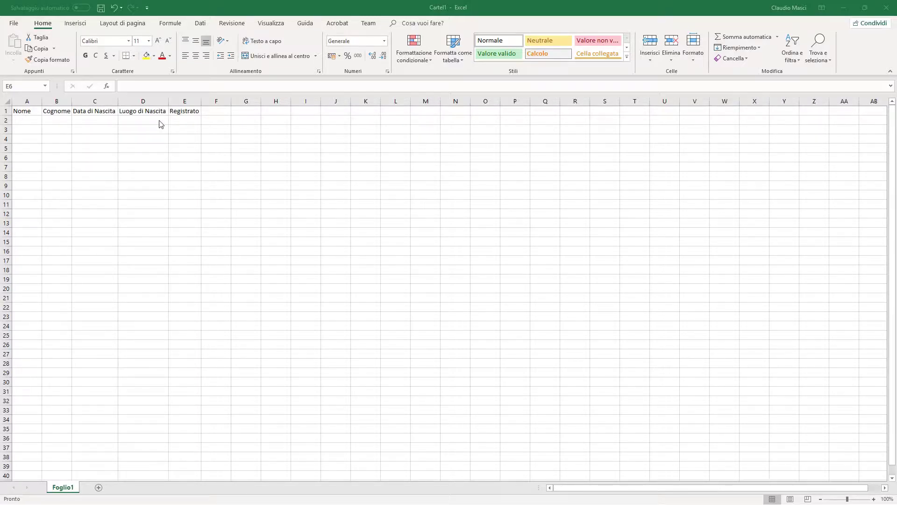
Select cell A2 to start the first record below the headers.
left_click(28, 121, "shift")
Enter Mario, Rossi, 21/12/2018 and Roma into cells A2:D2.
left_click(27, 121)
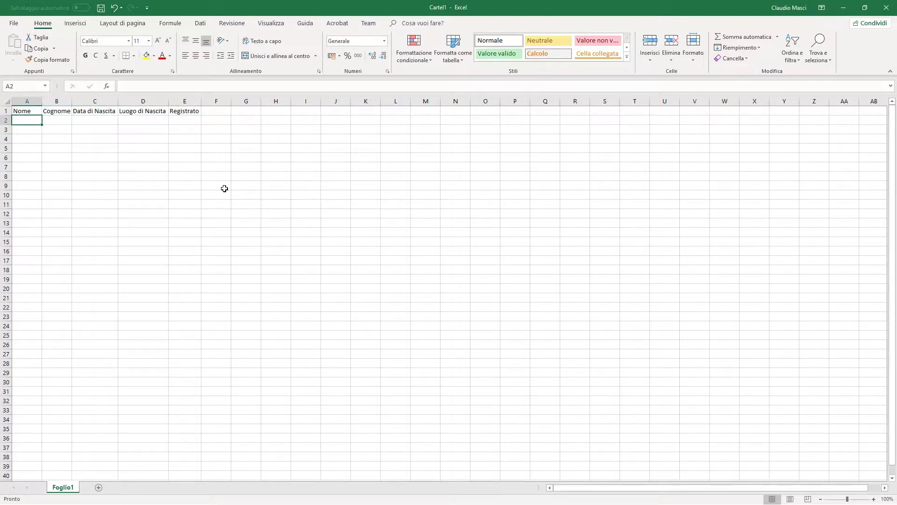
type("Mario ")
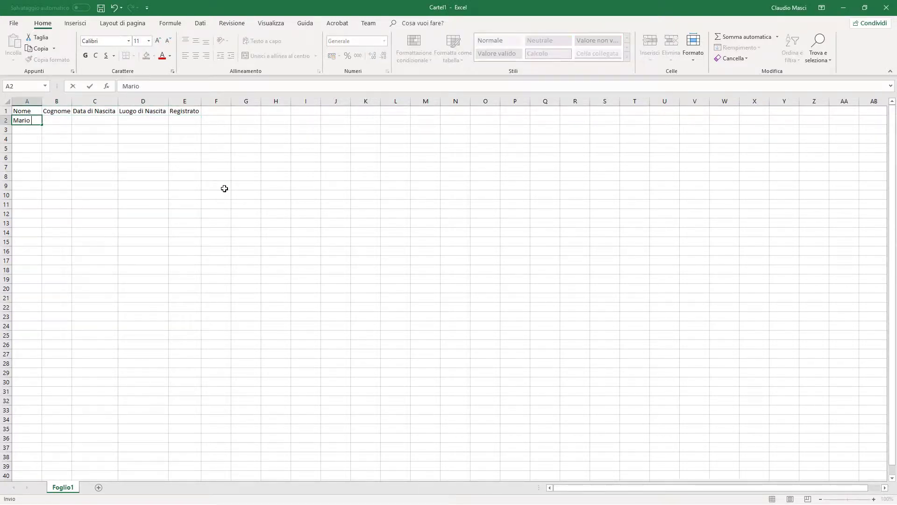
type("Rom")
key("Tab")
type("R")
key("Tab")
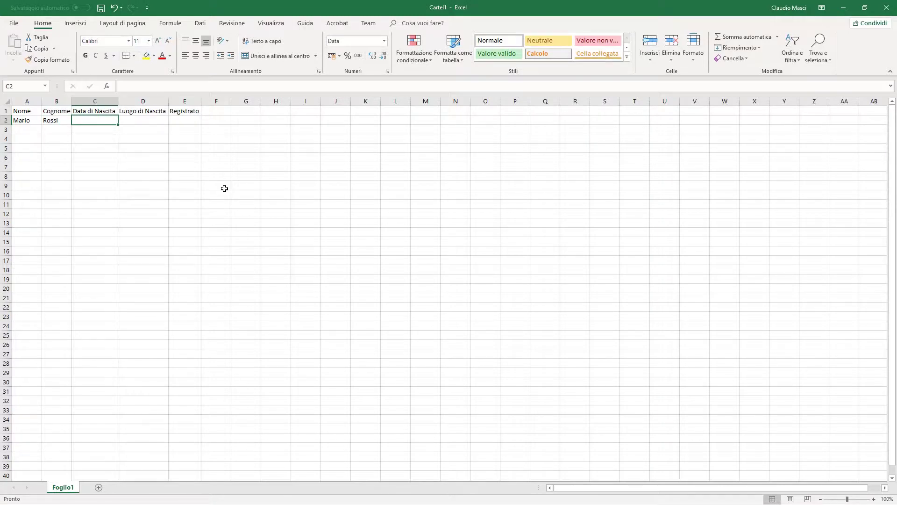
type("21")
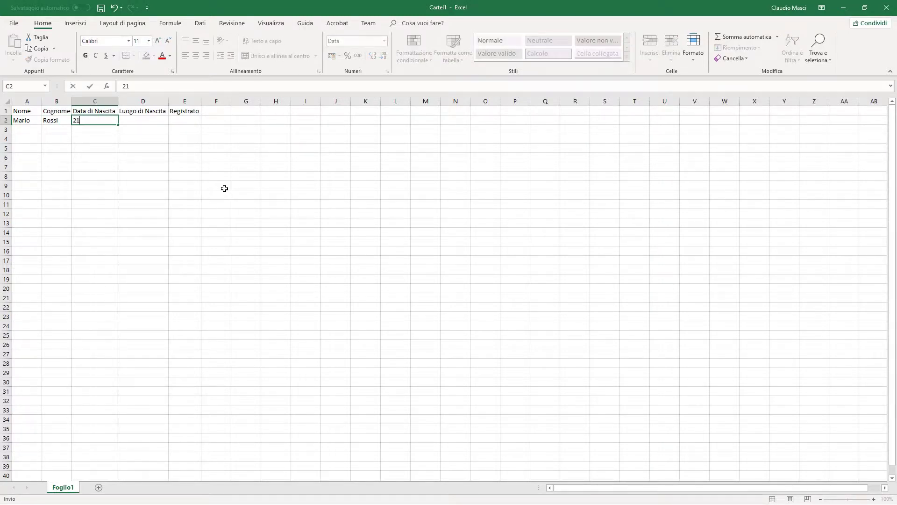
type("/12/2018")
key("Tab")
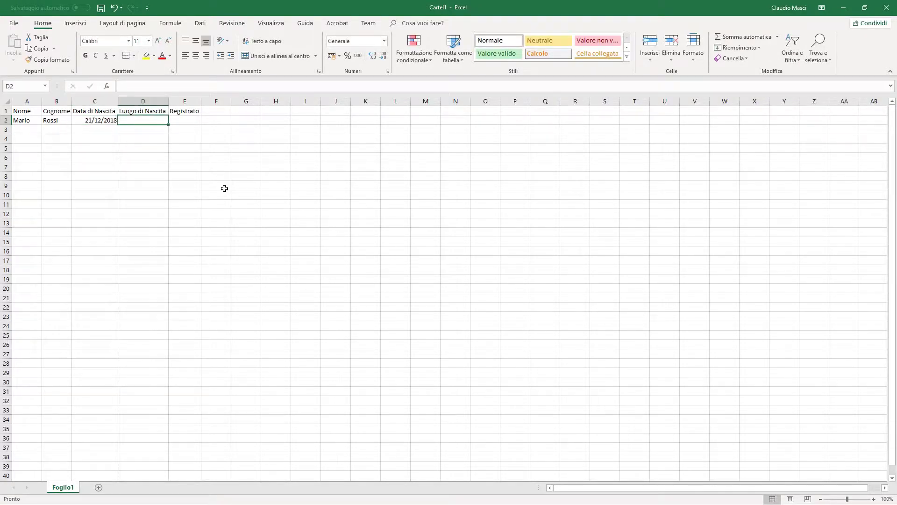
type("Roma")
Select the record in A2:D2 and copy it.
key("Left")
key("Left")
key("Left")
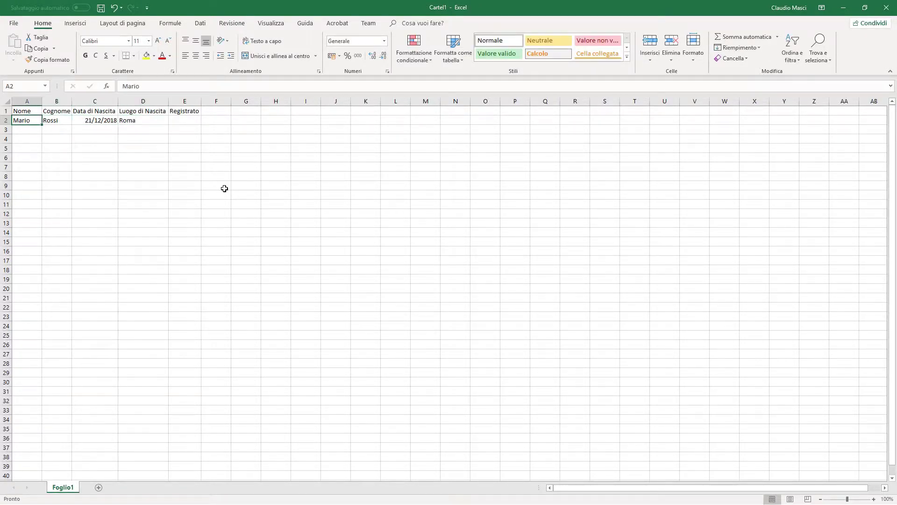
key("shift+Right")
key("shift+Right")
key("shift+Right")
key("ctrl+c")
key("Down")
Paste the copied record into rows 3, 4, 5 and 6.
key("ctrl+v")
key("Down")
key("ctrl+v")
key("Down")
key("ctrl+v")
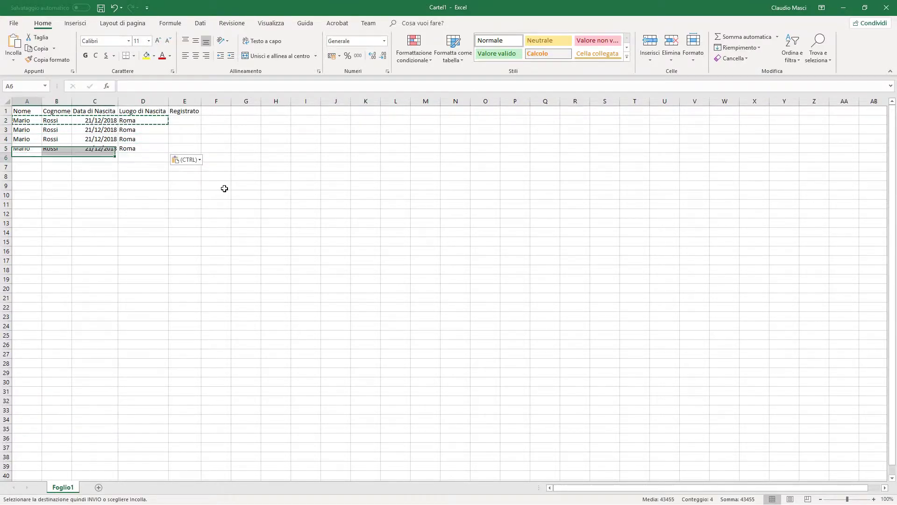
key("Down")
key("ctrl+v")
key("Escape")
Fill the Registrato cells E2 through E6 with NO.
key("Up")
key("Up")
key("Up")
key("Right")
key("Right")
key("Up")
key("Right")
key("Right")
type("NO")
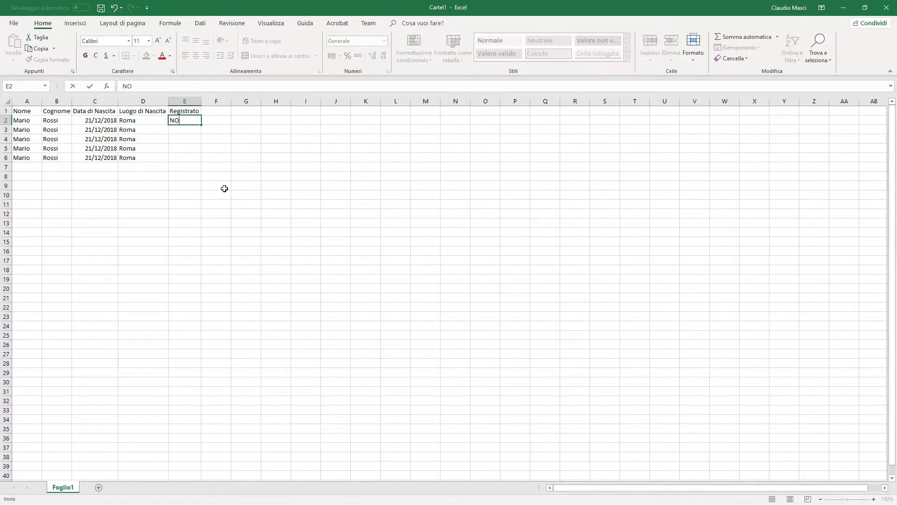
key("Return")
type("NO")
key("Return")
type("NO")
key("Return")
type("NO")
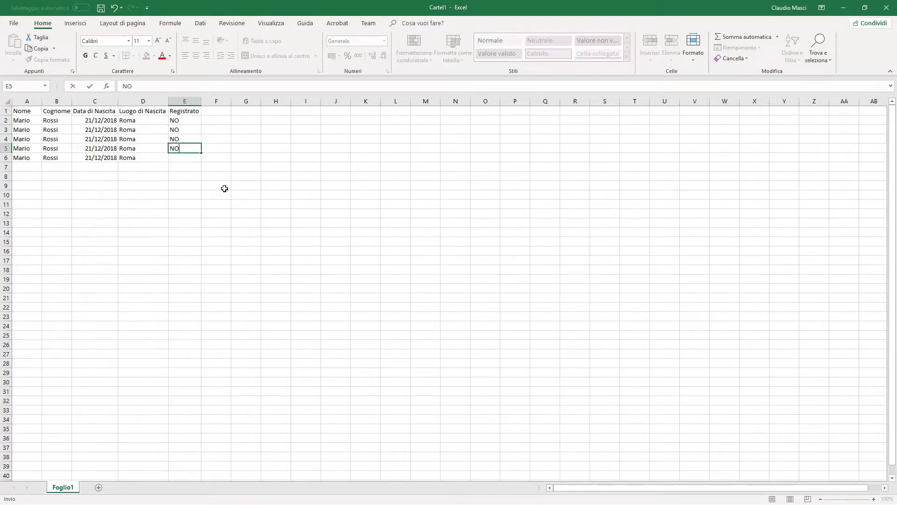
key("Return")
type("NO")
key("Left")
Select the first person's full row A2:E2.
key("Left")
key("Left")
key("Up")
key("Left")
key("Up")
key("Up")
key("Up")
key("shift+Right")
key("shift+Right")
key("shift+Right")
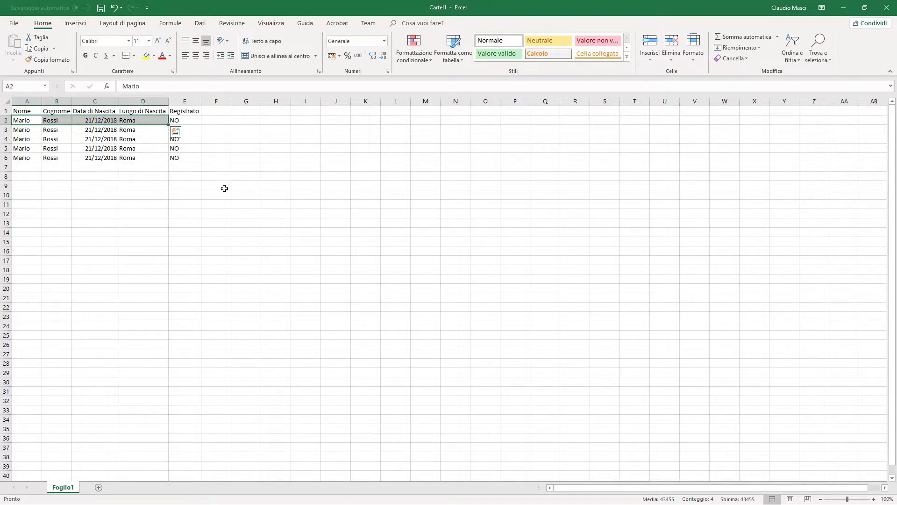
key("shift+Right")
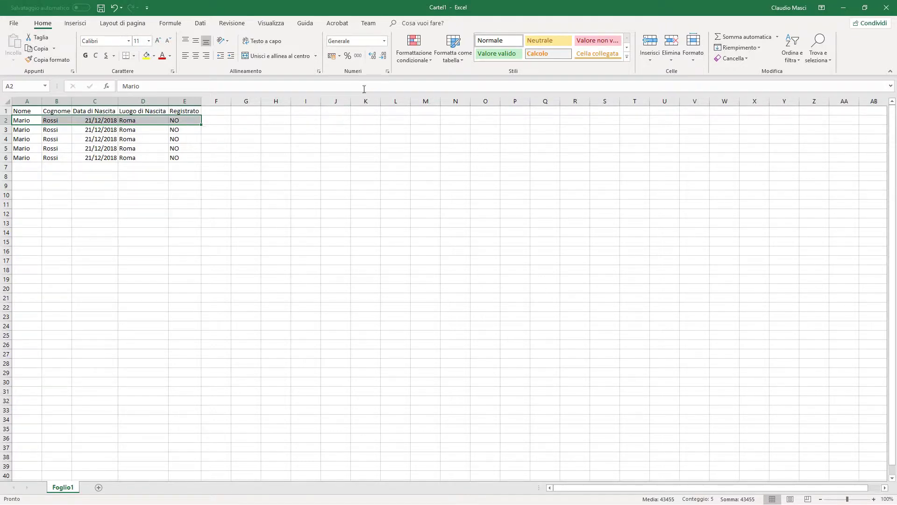
Start a new conditional formatting rule of type 'Utilizza una formula per determinare le celle da formattare'.
left_click(424, 59)
mouse_move(433, 158)
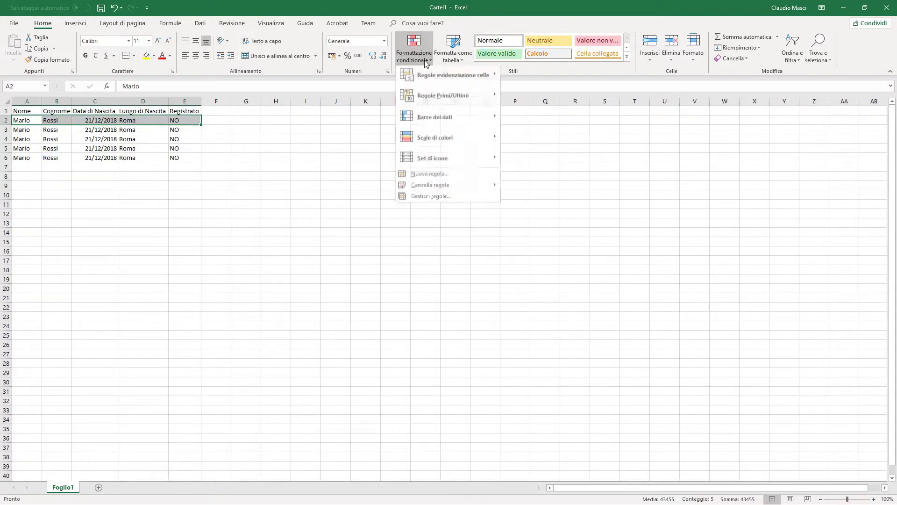
left_click(420, 172)
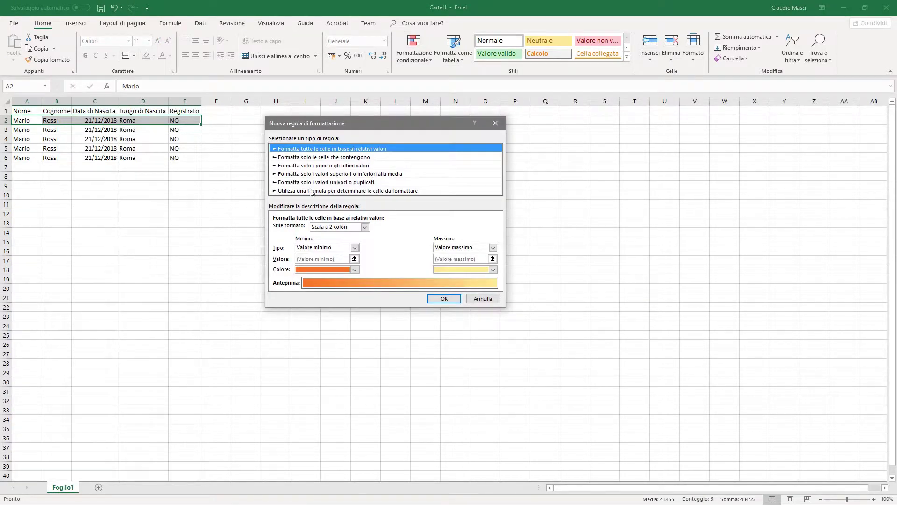
left_click_drag(299, 121, 299, 115)
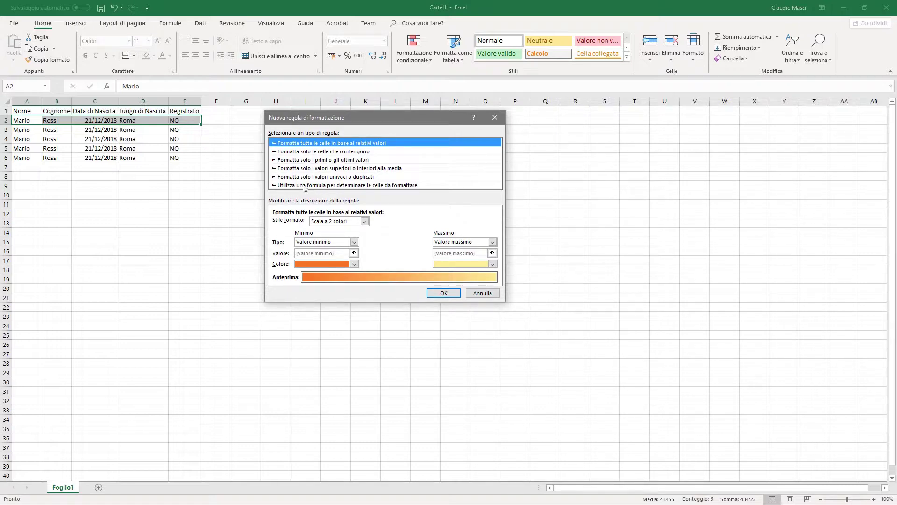
left_click(305, 186)
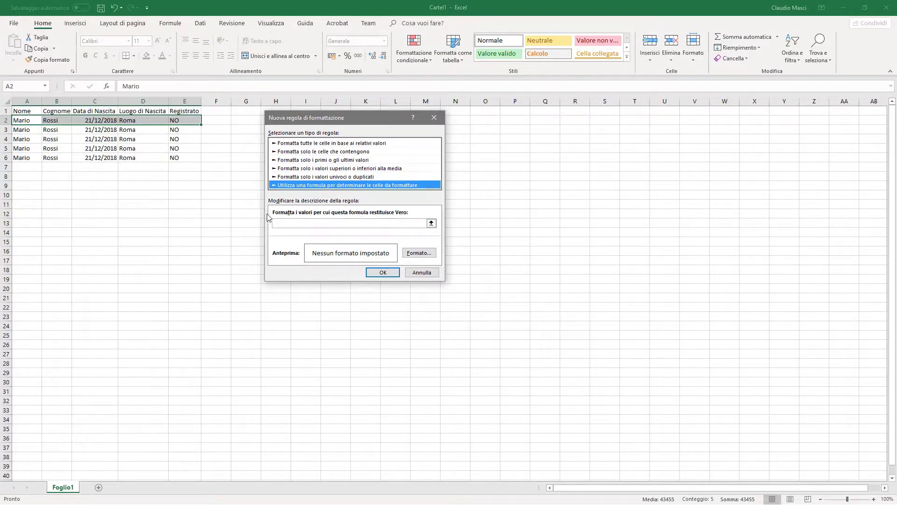
left_click(286, 223)
type("=")
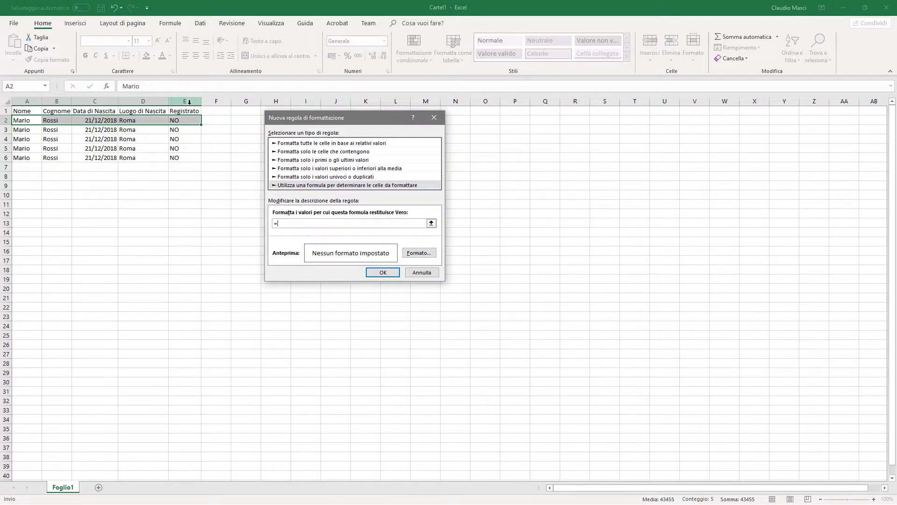
Enter the rule formula =$E$2="SI" by referencing cell E2.
left_click(183, 121)
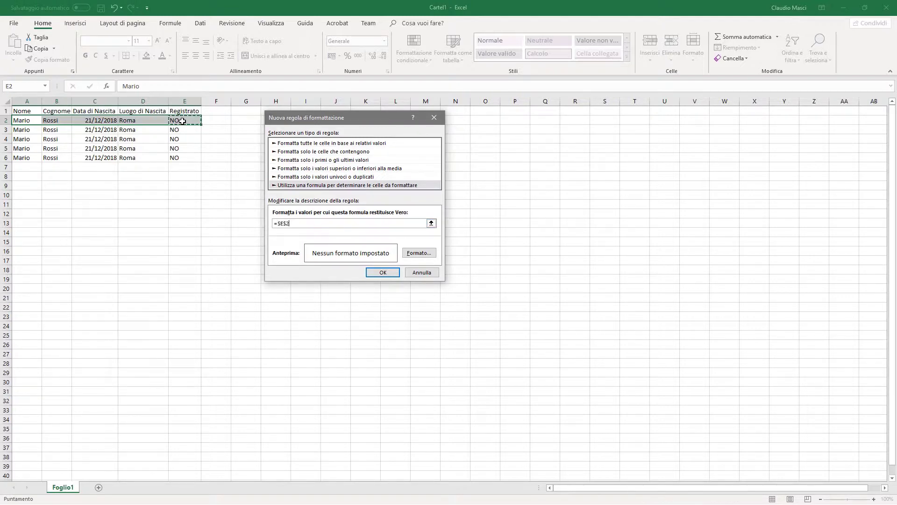
type("=\"SI")
Format the SI rule with bold white text and a green fill, then save it.
left_click(406, 259)
left_click(308, 107)
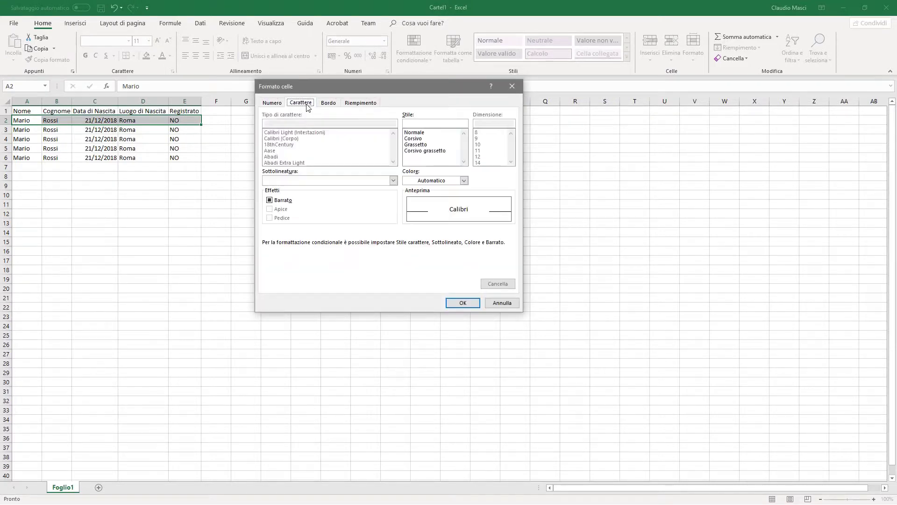
left_click(433, 181)
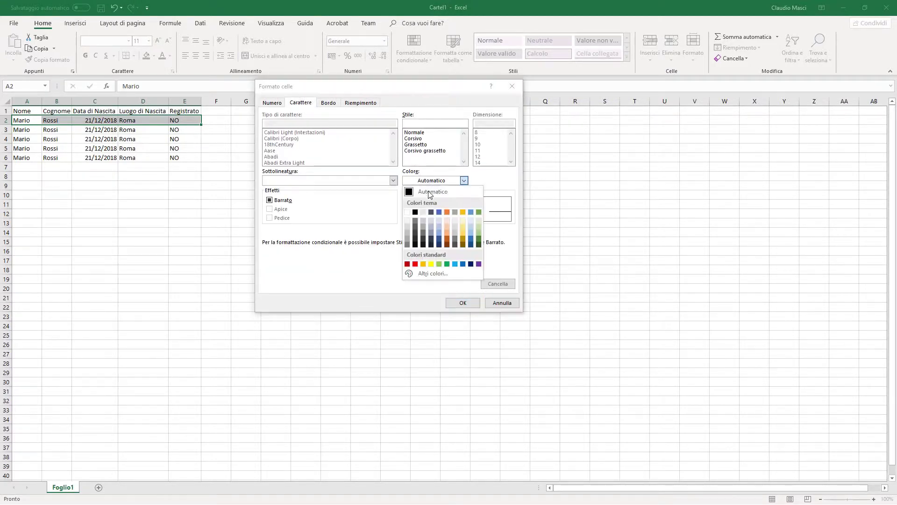
left_click(407, 212)
left_click(411, 144)
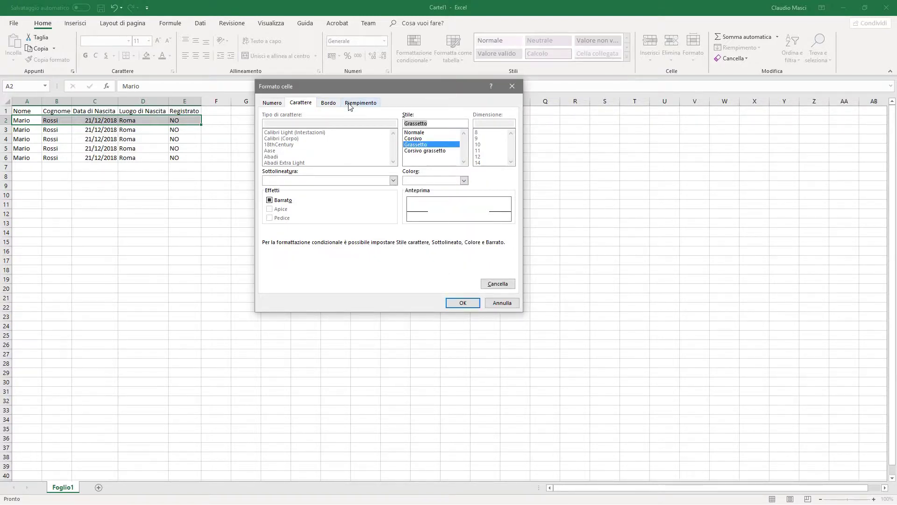
left_click(352, 103)
left_click(347, 136)
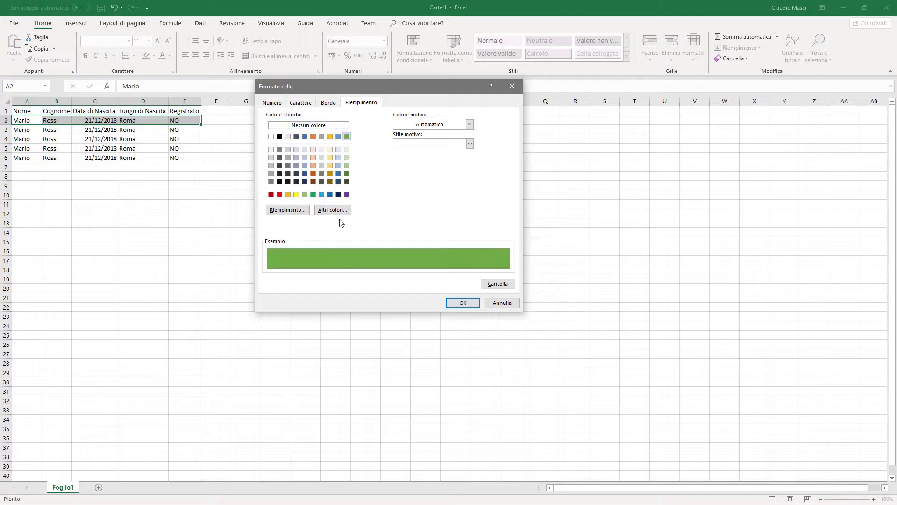
left_click(463, 303)
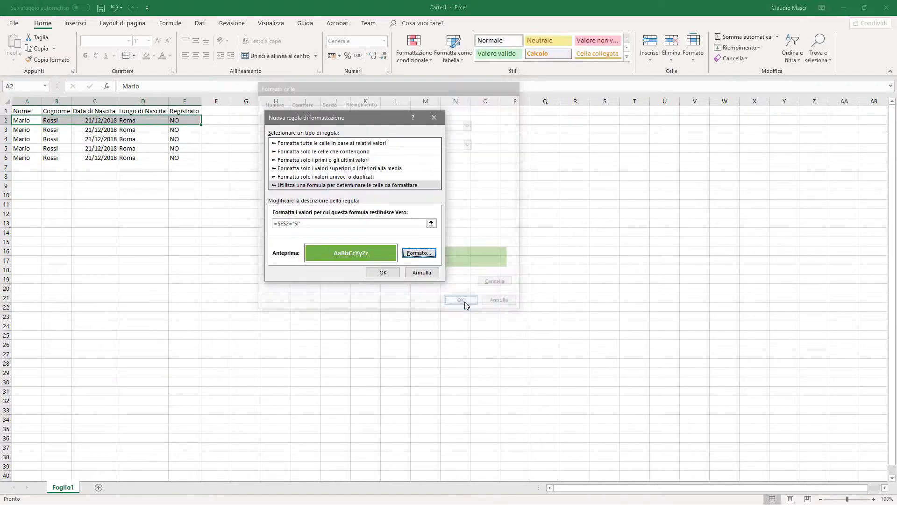
left_click(383, 272)
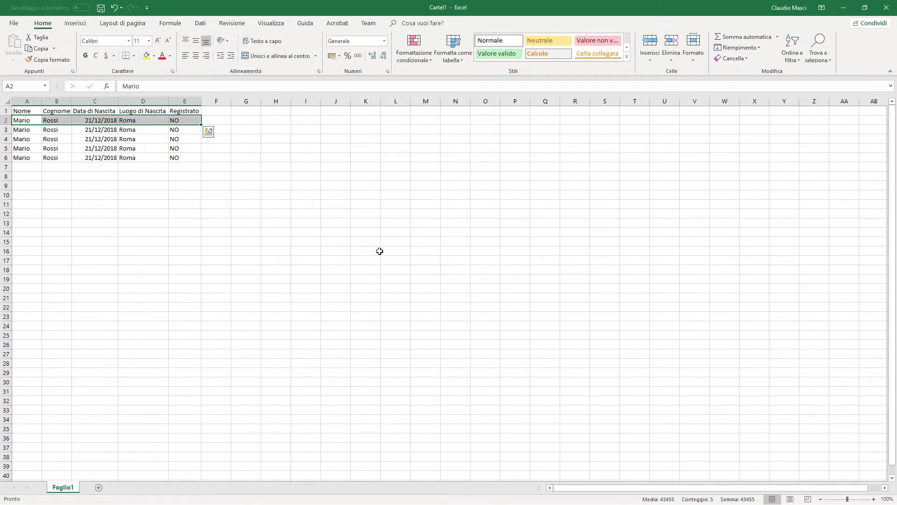
Create another formula rule reading =$E$2="NO".
left_click(405, 59)
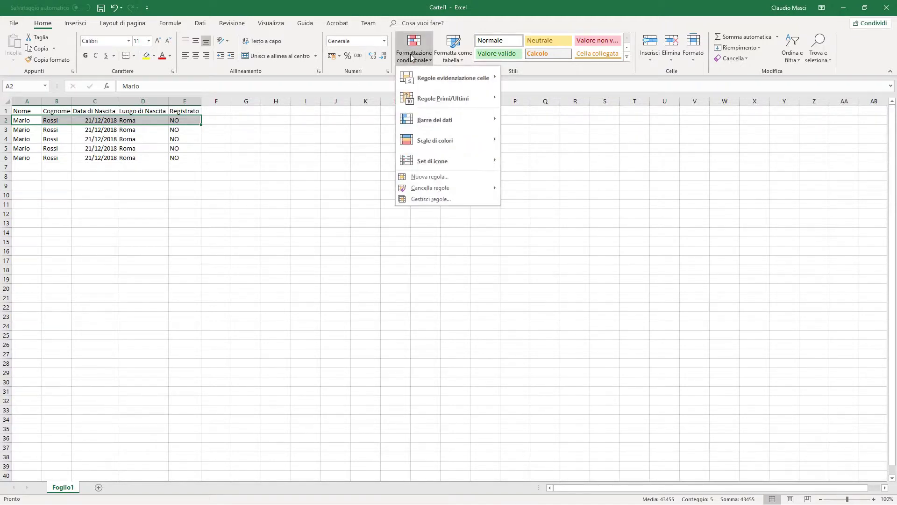
left_click(430, 177)
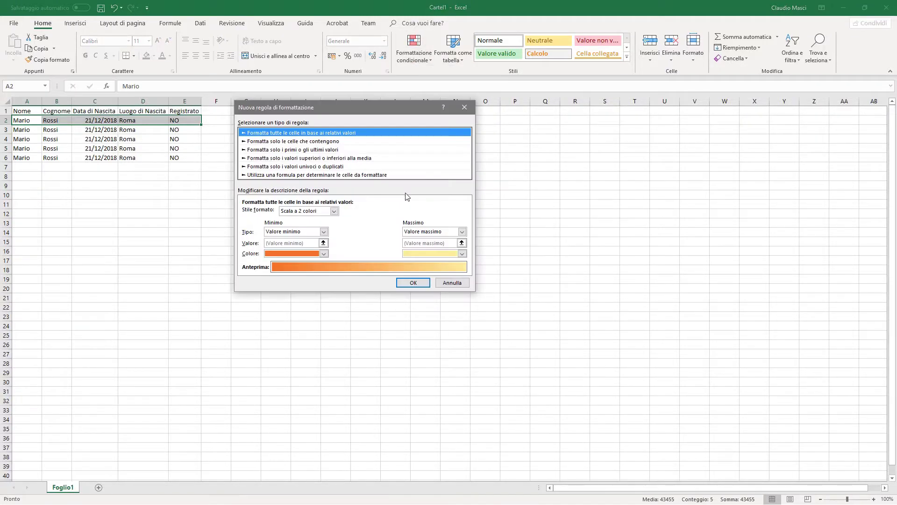
left_click(288, 176)
left_click_drag(295, 107, 341, 103)
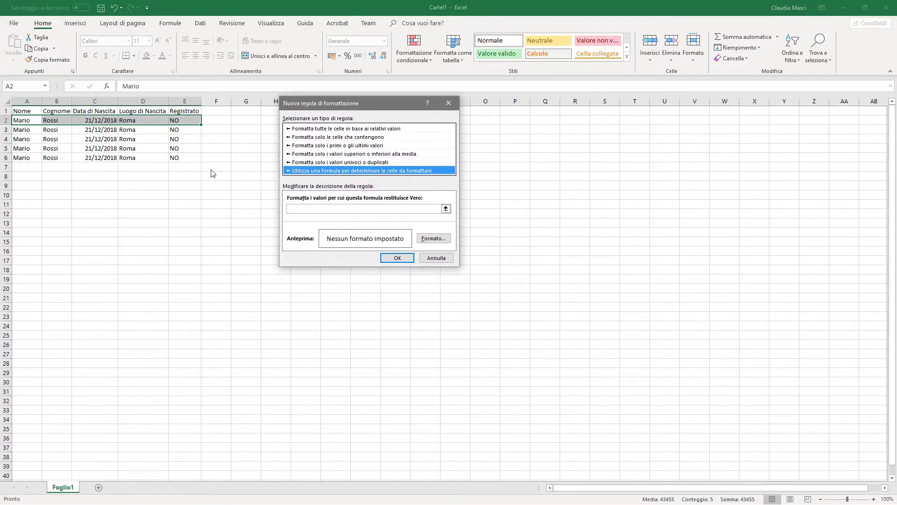
left_click(320, 207)
type("=")
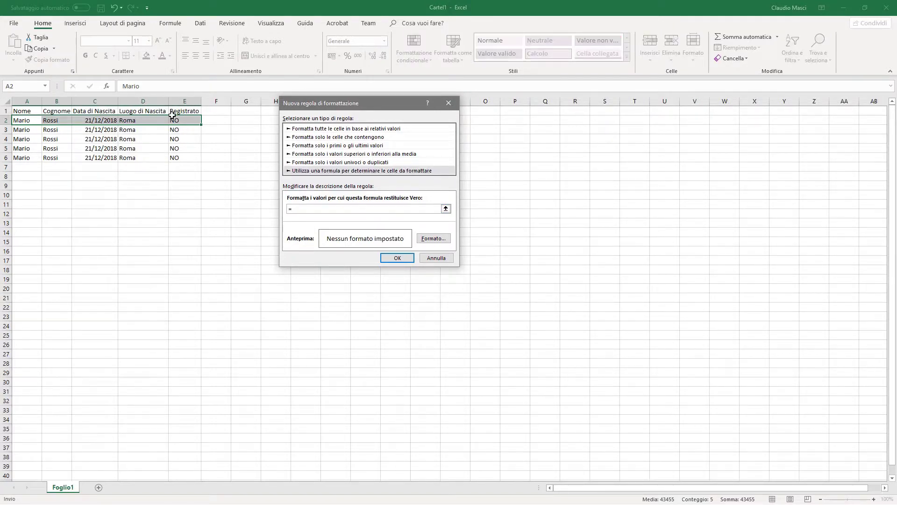
left_click(187, 121)
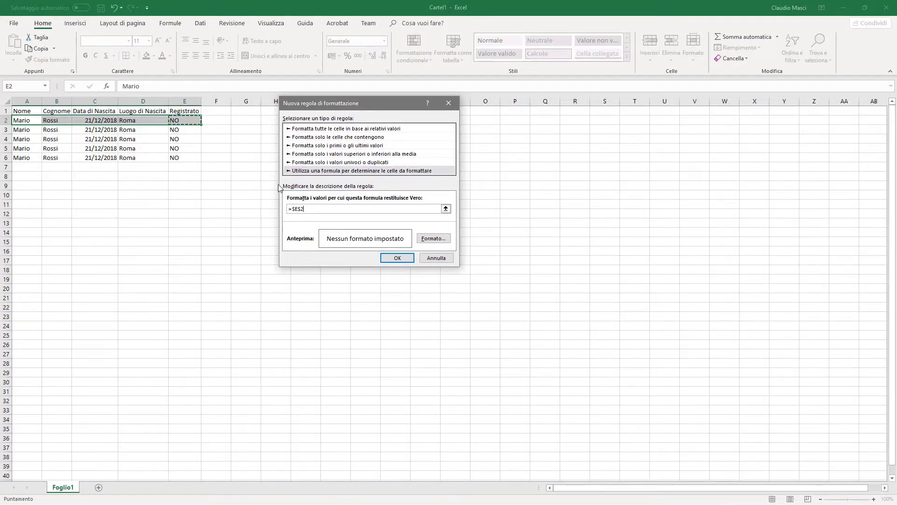
type("=\"NO")
Give the NO rule Normale font style and Automatico colour, then save it.
left_click(434, 238)
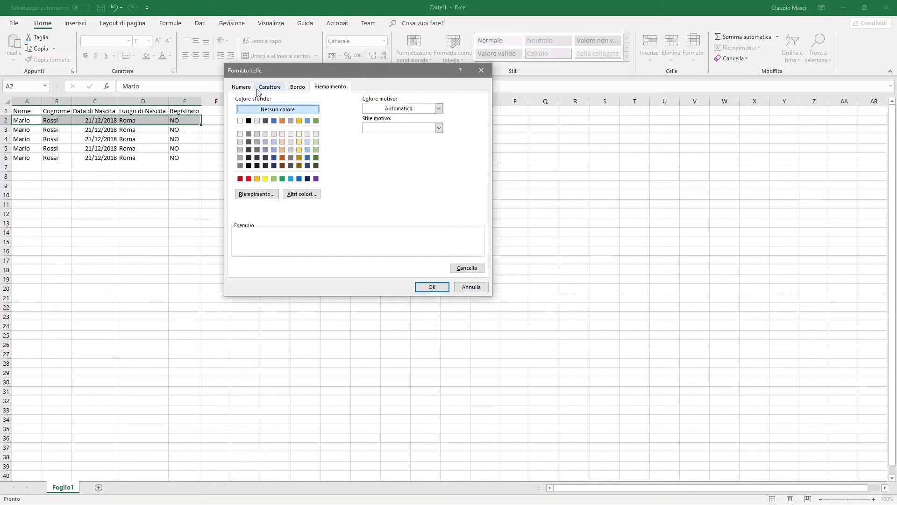
left_click(270, 87)
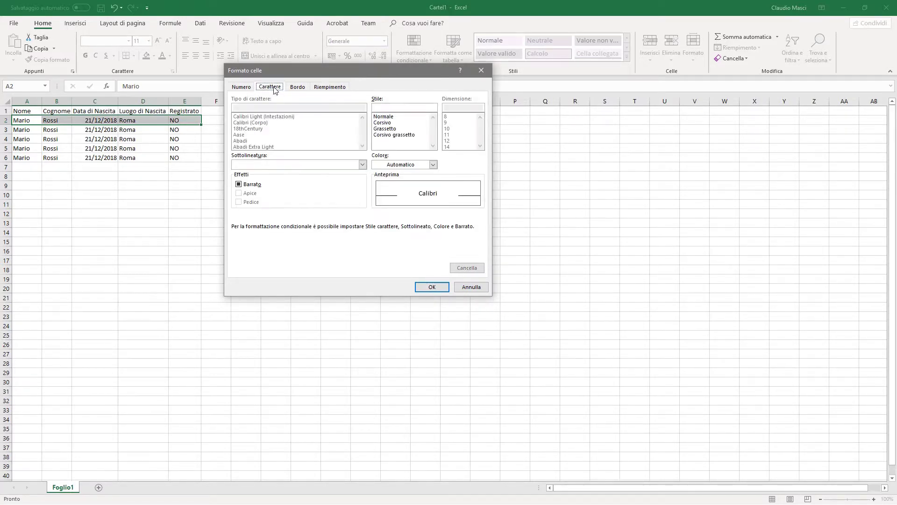
left_click(394, 116)
left_click(399, 164)
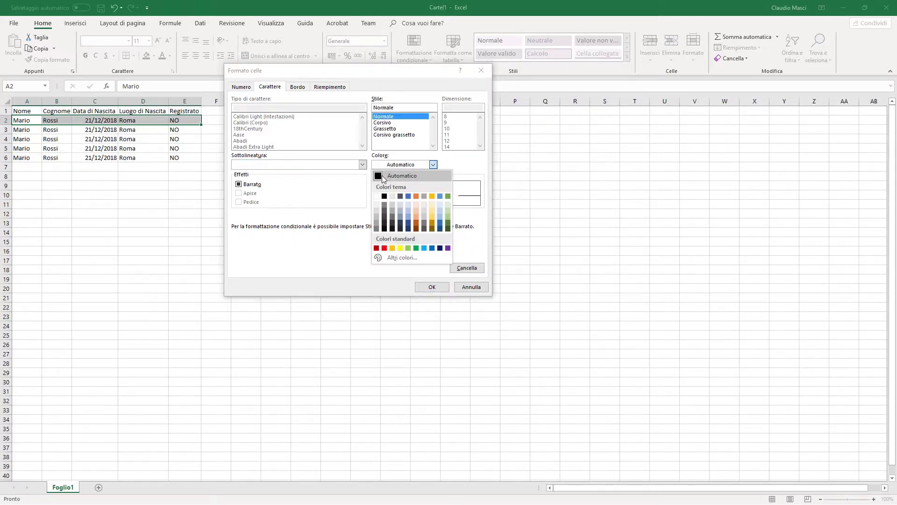
left_click(382, 175)
left_click(432, 287)
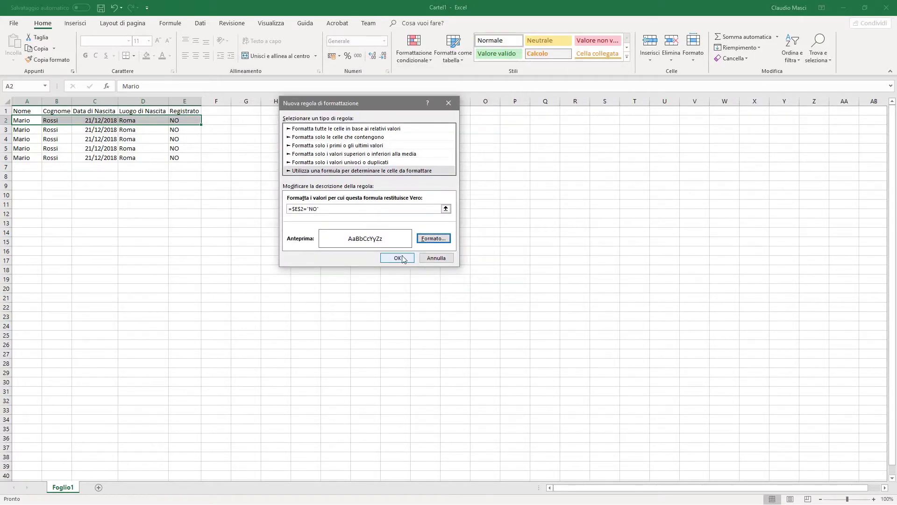
left_click(401, 259)
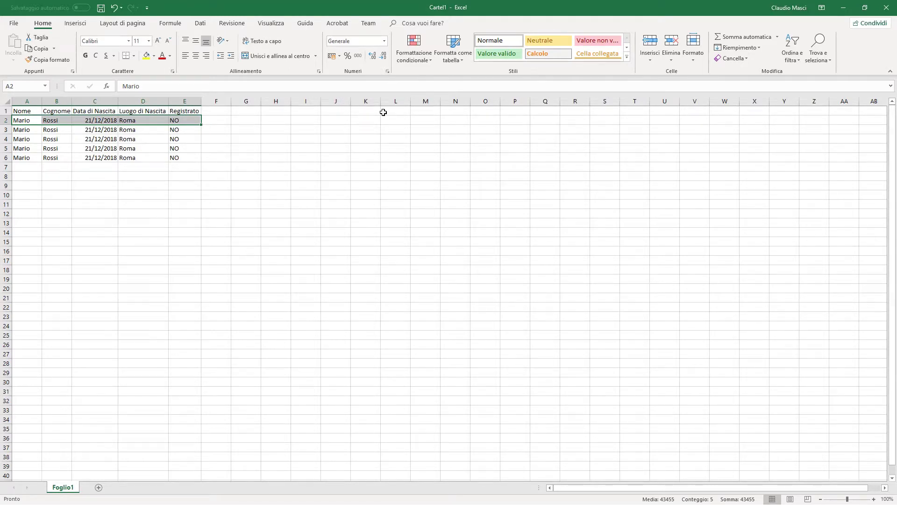
left_click(420, 60)
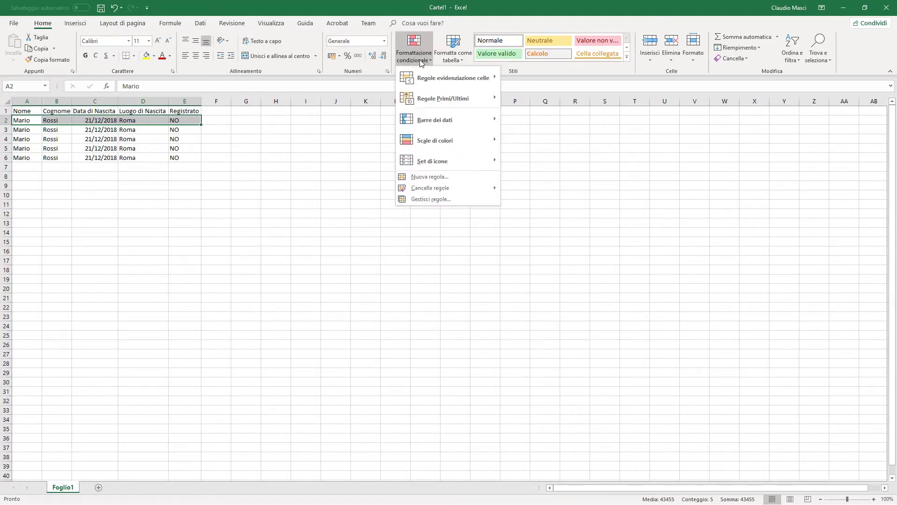
key("Escape")
key("Escape")
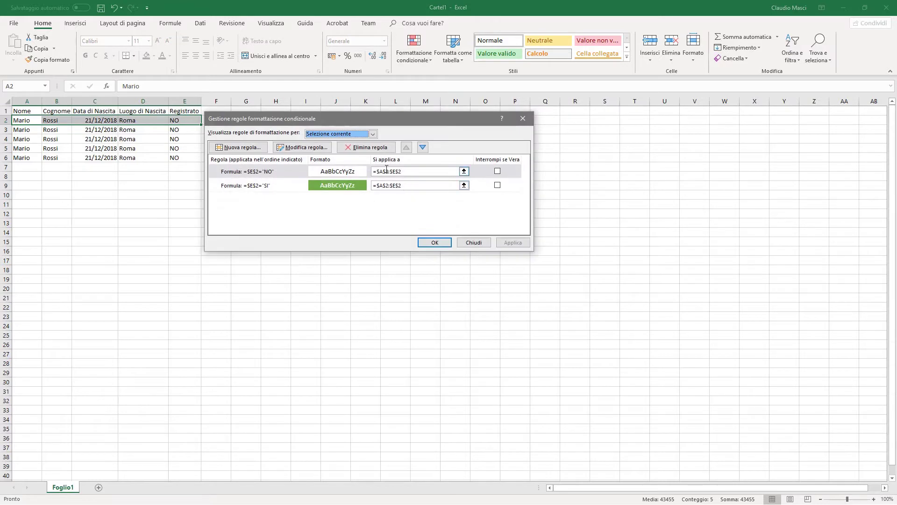
left_click_drag(377, 122, 400, 128)
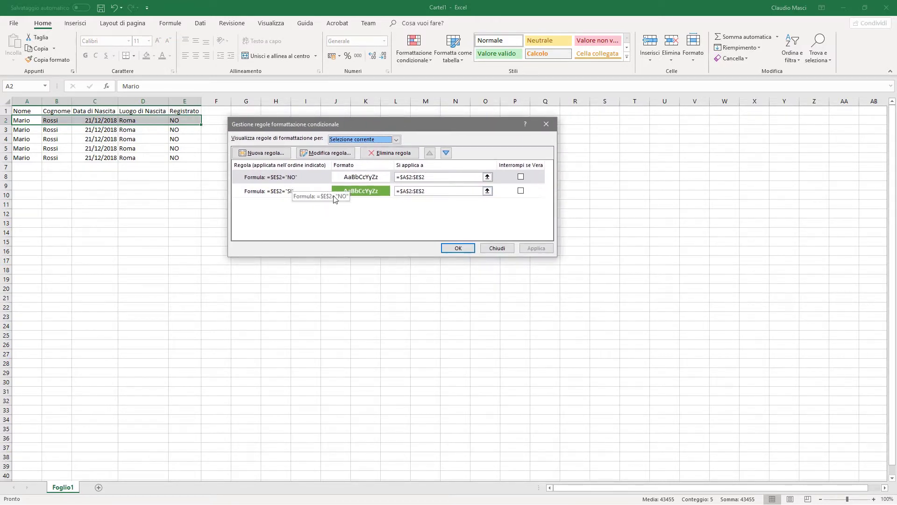
left_click(458, 248)
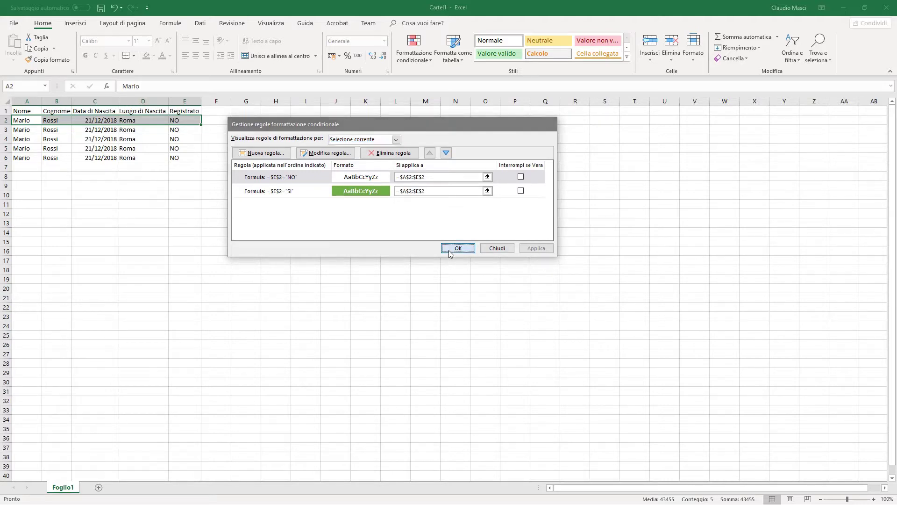
left_click(214, 137)
left_click(189, 121)
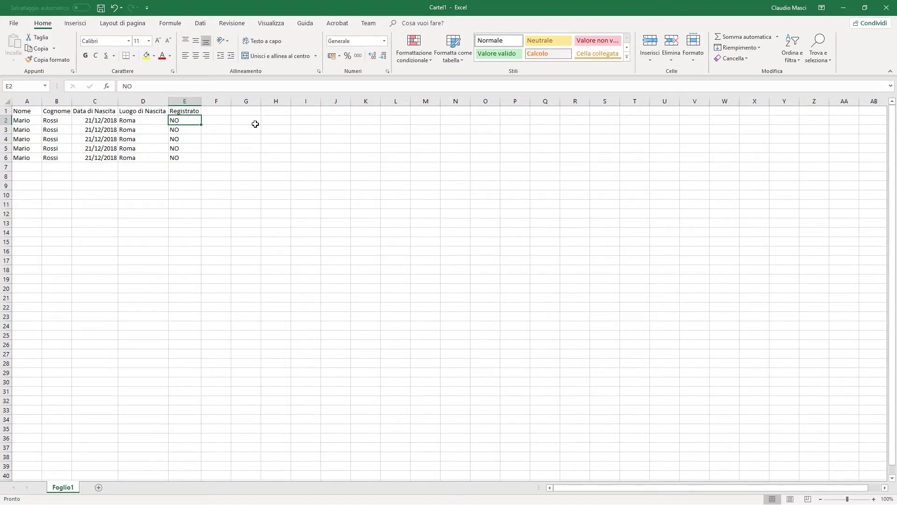
Enter SI in E2 so row 2 turns green, then select row A3:E3.
type("SI")
key("Return")
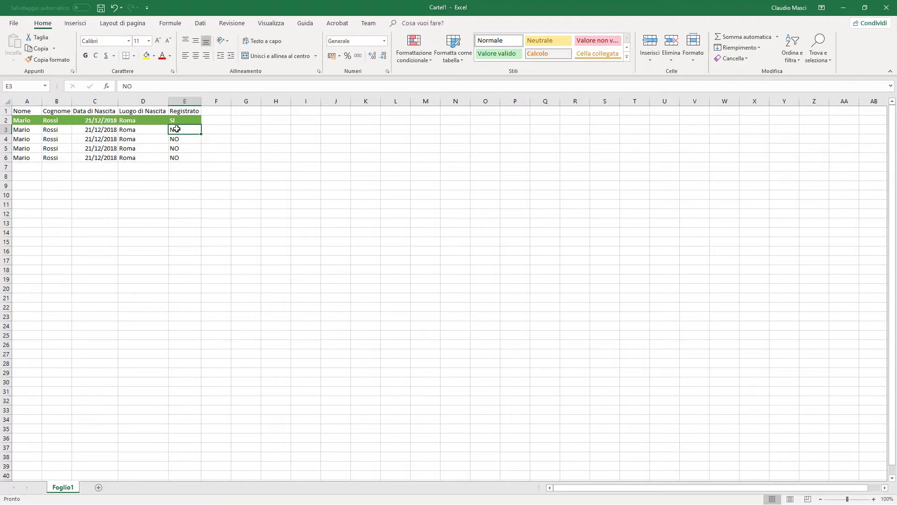
left_click_drag(179, 129, 33, 128)
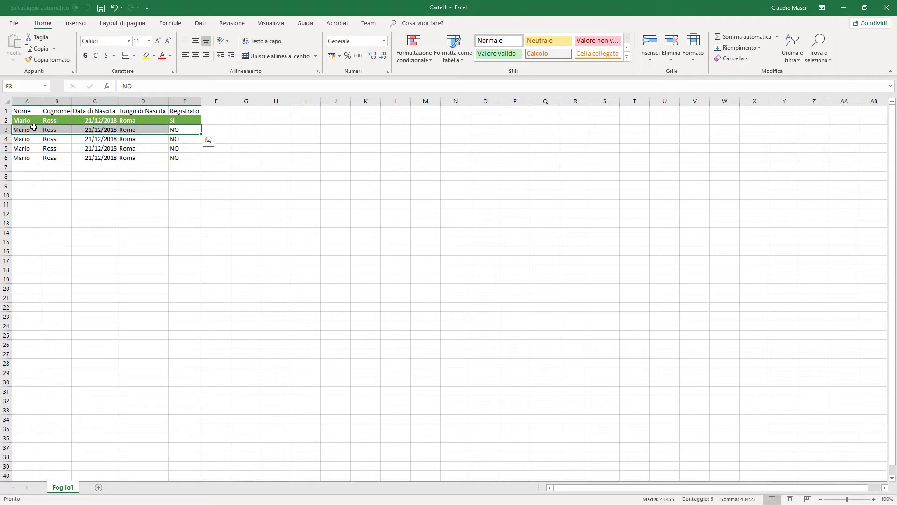
left_click(26, 131)
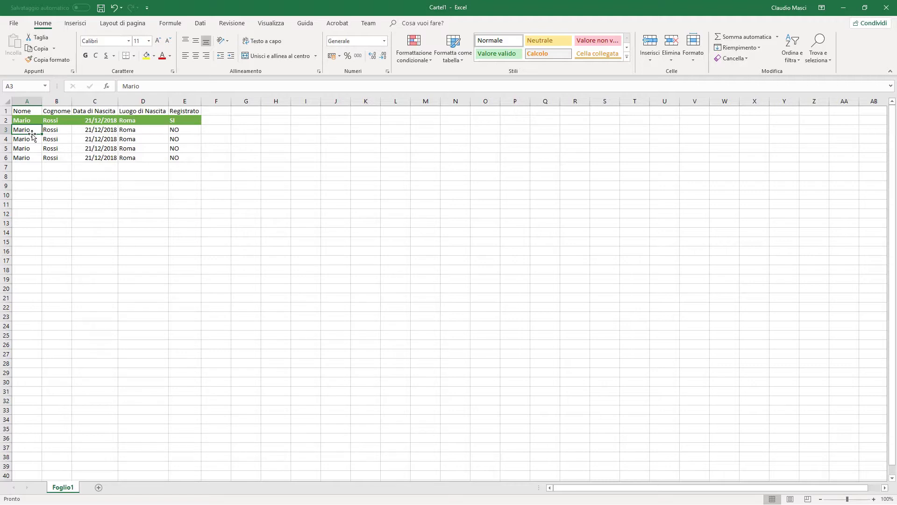
left_click_drag(28, 132, 184, 132)
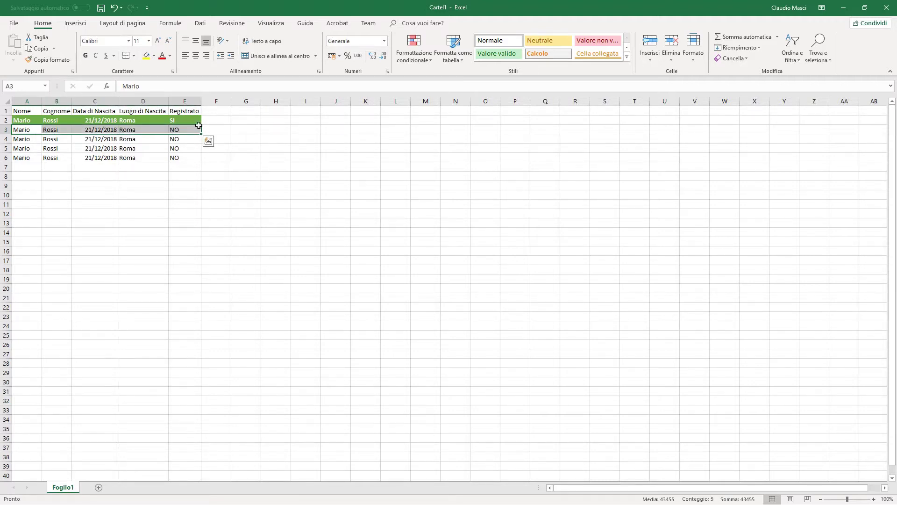
Create a new formula rule referencing E3, =$E$3="REGISTRATO".
left_click(415, 62)
left_click(435, 178)
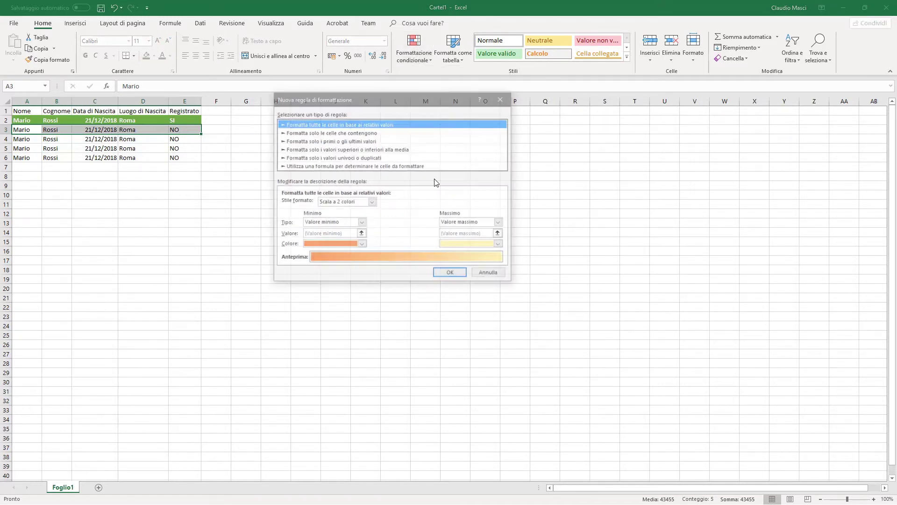
left_click(343, 167)
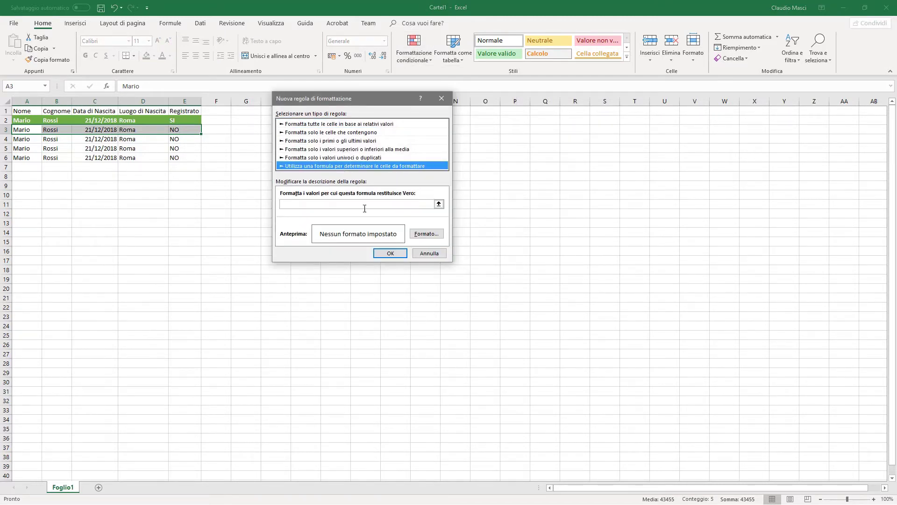
left_click(326, 204)
type("=")
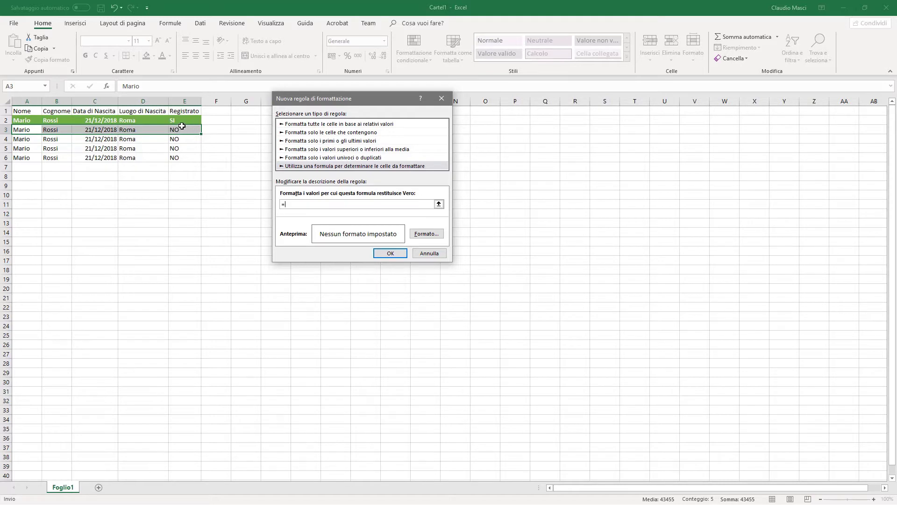
left_click(181, 129)
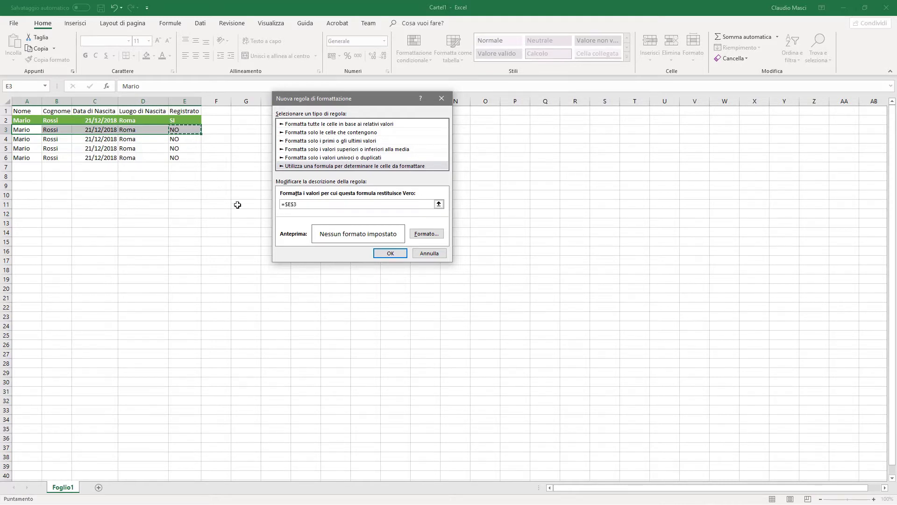
type("=")
Format the row 3 rule with green fill and bold white text, then save it.
left_click(426, 234)
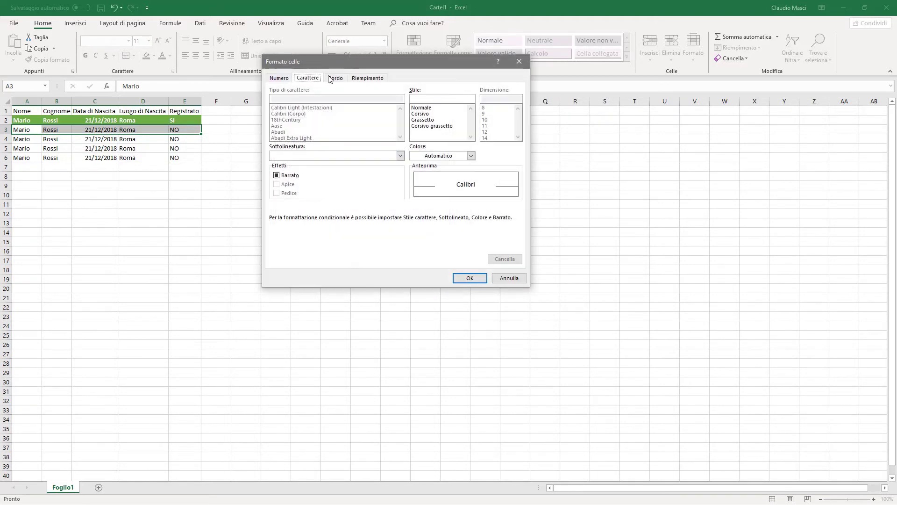
left_click(366, 77)
left_click(354, 112)
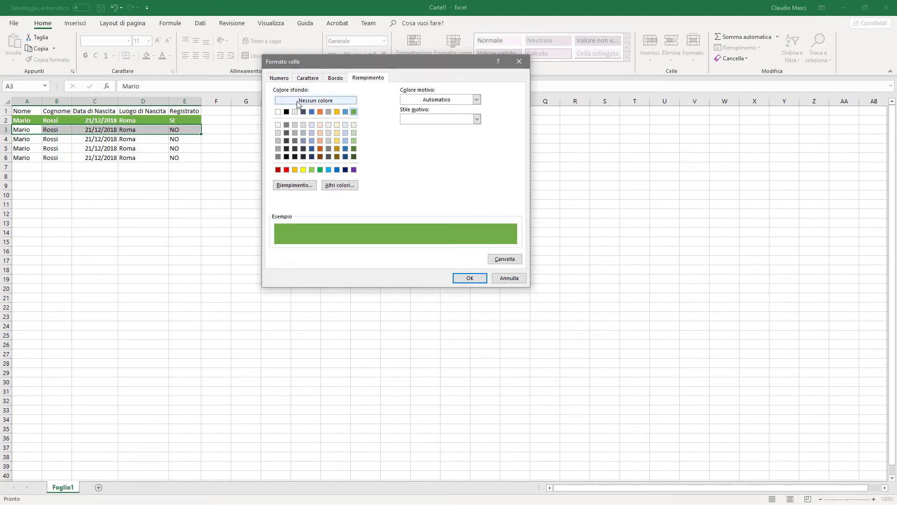
left_click(281, 78)
left_click(308, 79)
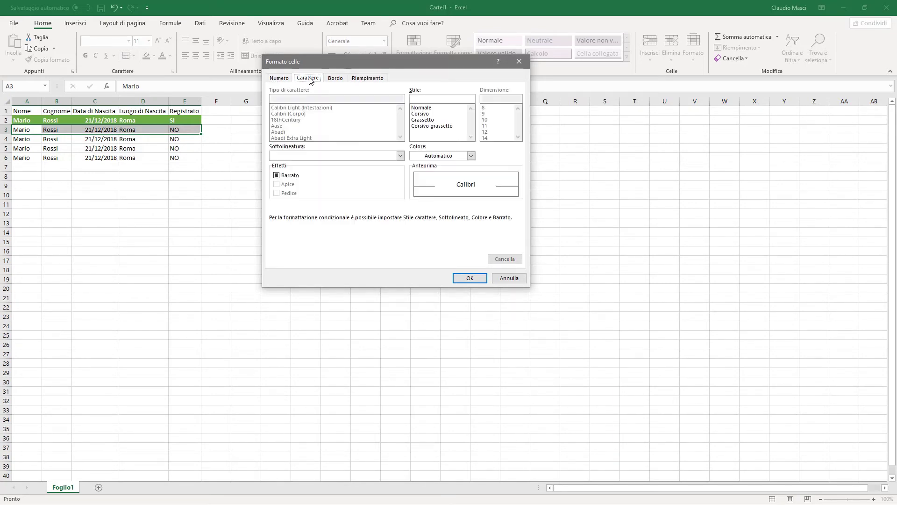
left_click(424, 120)
left_click(471, 156)
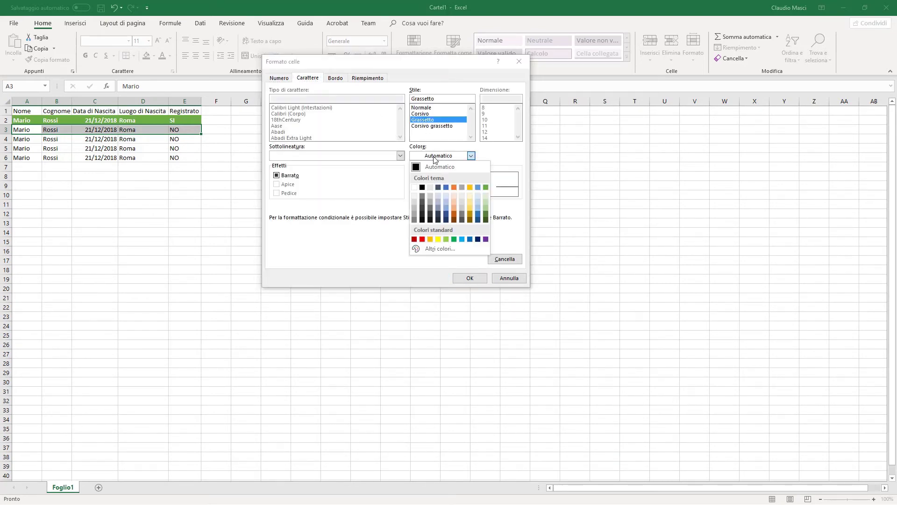
left_click(414, 187)
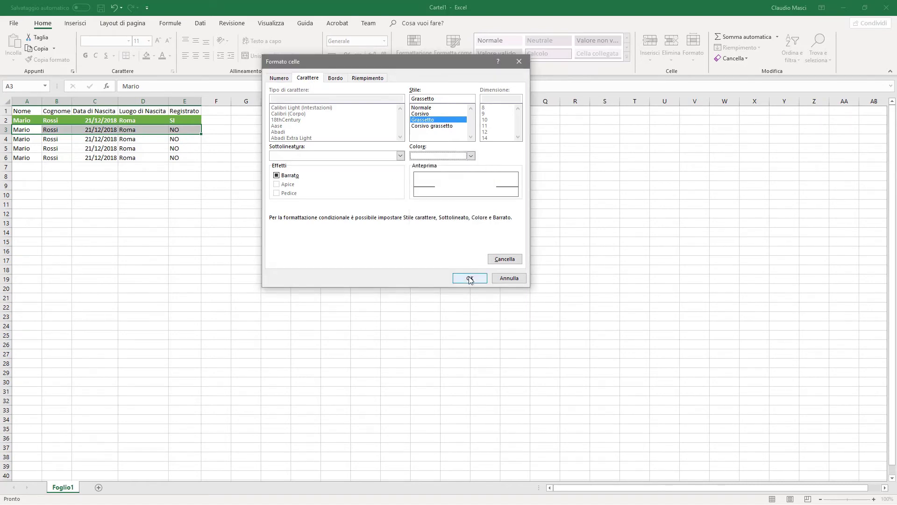
left_click(470, 279)
left_click(395, 252)
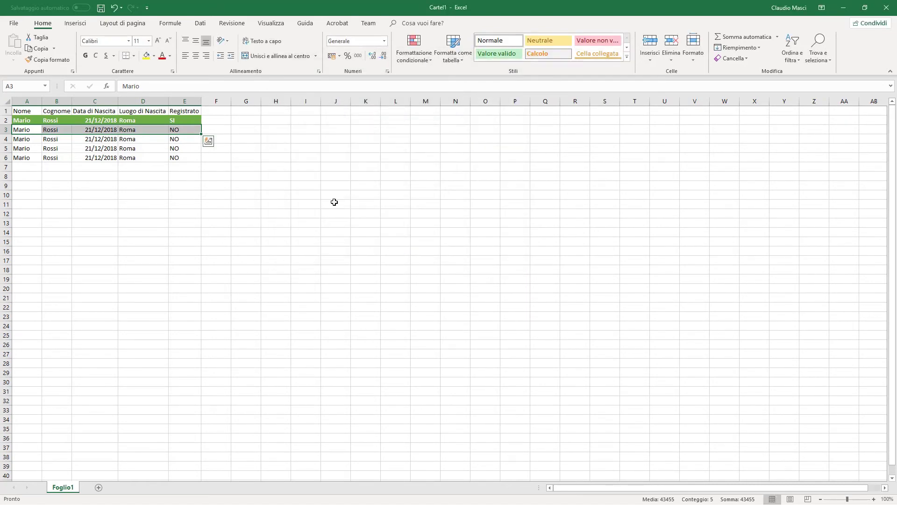
Change E3 to REGISTRATO so row 3 turns green, and autofit column E.
left_click(186, 137)
left_click(186, 130)
type("SI")
key("Return")
left_click(186, 130)
type("REGISTRAT")
key("Return")
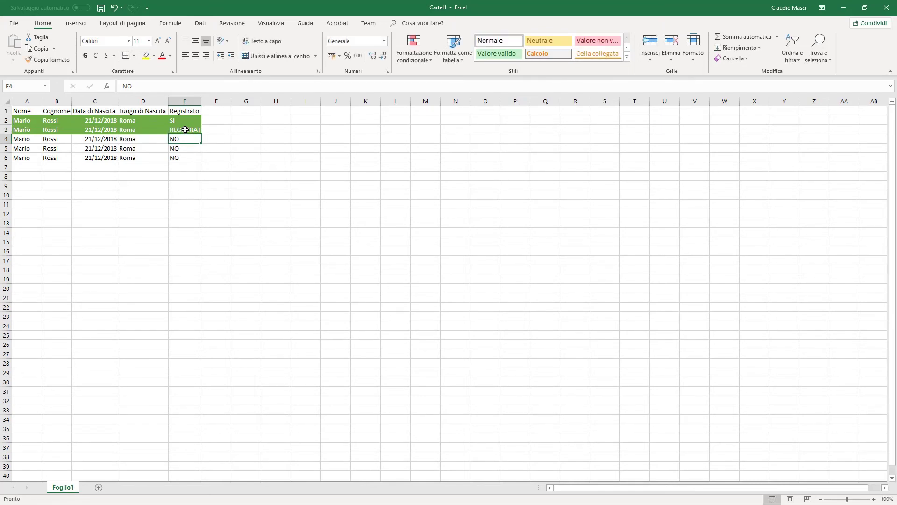
double_click(202, 101)
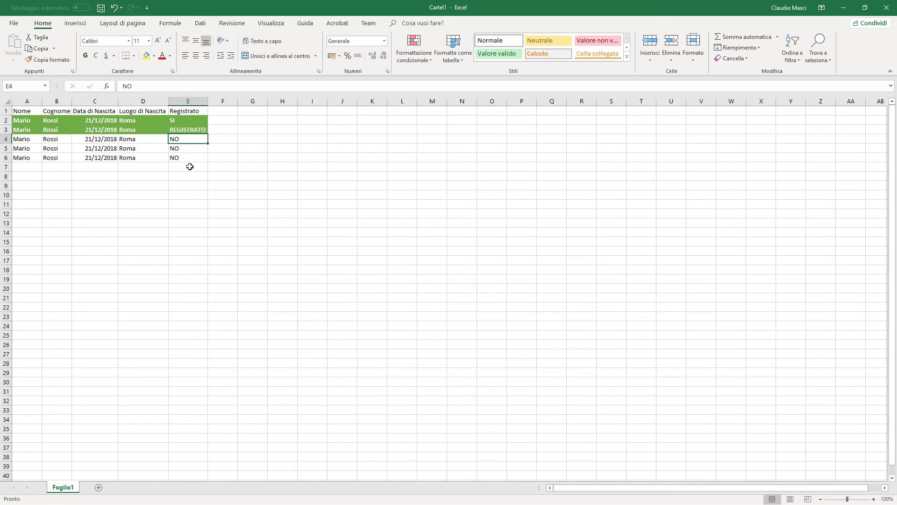